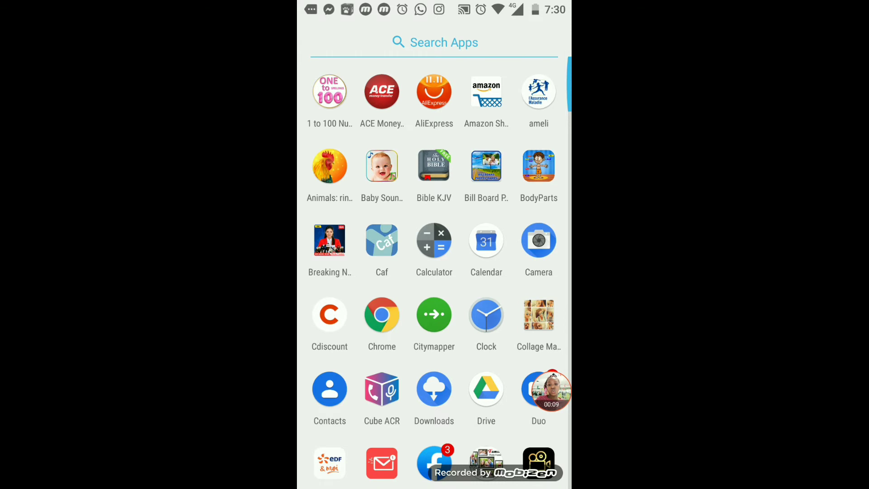
Step: Scroll down the Android app drawer and launch the YouTube app
{"action": "scroll", "coordinate": [434, 272], "scroll_direction": "down", "scroll_amount": 2}
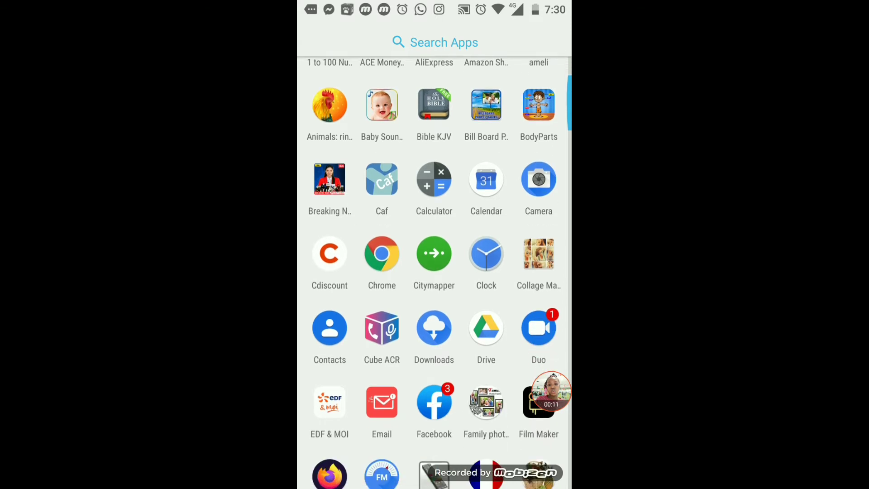
{"action": "scroll", "coordinate": [434, 272], "scroll_direction": "down", "scroll_amount": 3}
{"action": "scroll", "coordinate": [434, 271], "scroll_direction": "down", "scroll_amount": 2}
{"action": "scroll", "coordinate": [434, 271], "scroll_direction": "down", "scroll_amount": 5}
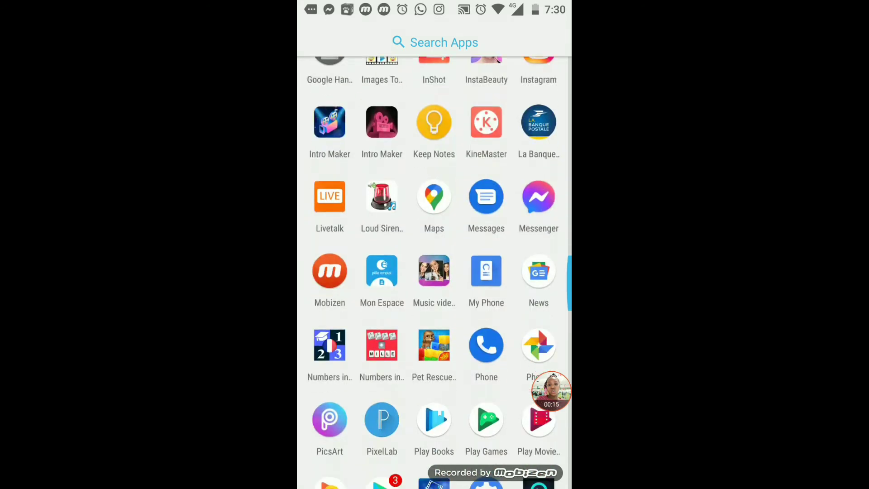
{"action": "scroll", "coordinate": [435, 272], "scroll_direction": "down", "scroll_amount": 3}
{"action": "scroll", "coordinate": [435, 271], "scroll_direction": "down", "scroll_amount": 10}
{"action": "scroll", "coordinate": [434, 272], "scroll_direction": "down", "scroll_amount": 2}
{"action": "scroll", "coordinate": [434, 272], "scroll_direction": "down", "scroll_amount": 2}
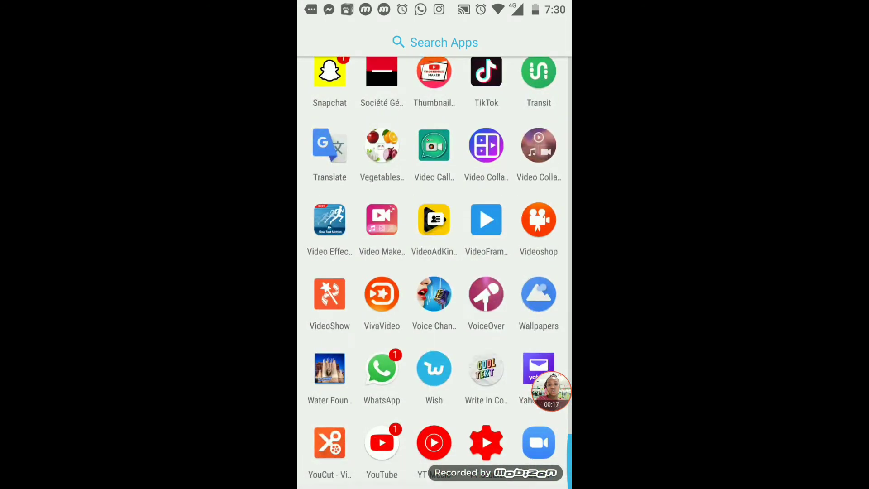
{"action": "left_click", "coordinate": [381, 443]}
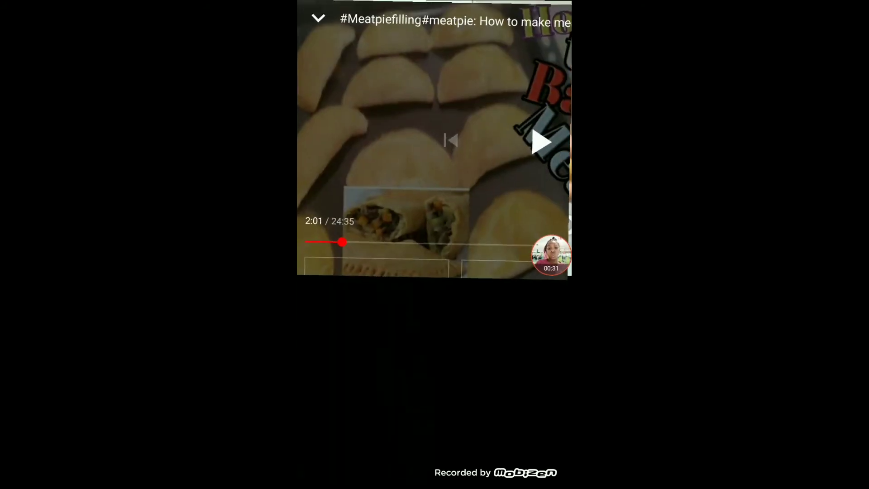
Step: Leave fullscreen and open the channel's 'A QUEEN WAS BORN SEPTEMBER' birthday video from its uploads
{"action": "key", "text": "Escape"}
{"action": "scroll", "coordinate": [435, 272], "scroll_direction": "down", "scroll_amount": 5}
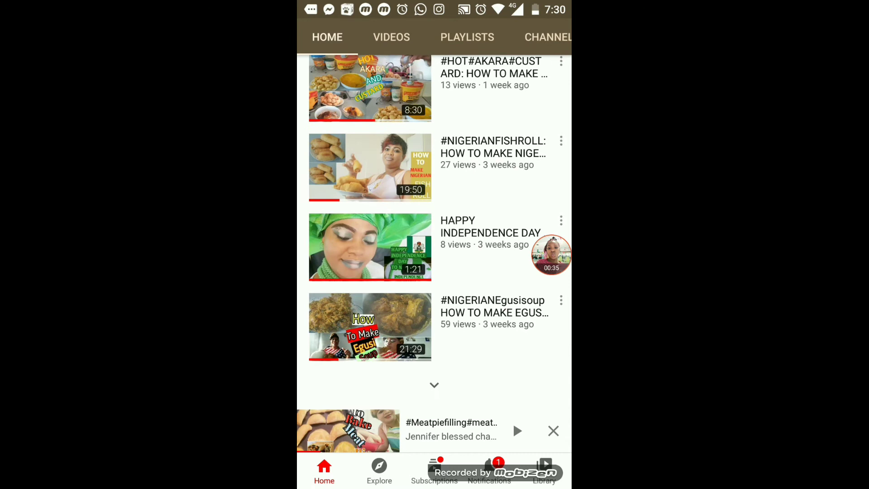
{"action": "left_click", "coordinate": [434, 385]}
{"action": "scroll", "coordinate": [435, 271], "scroll_direction": "down", "scroll_amount": 4}
{"action": "scroll", "coordinate": [435, 272], "scroll_direction": "down", "scroll_amount": 5}
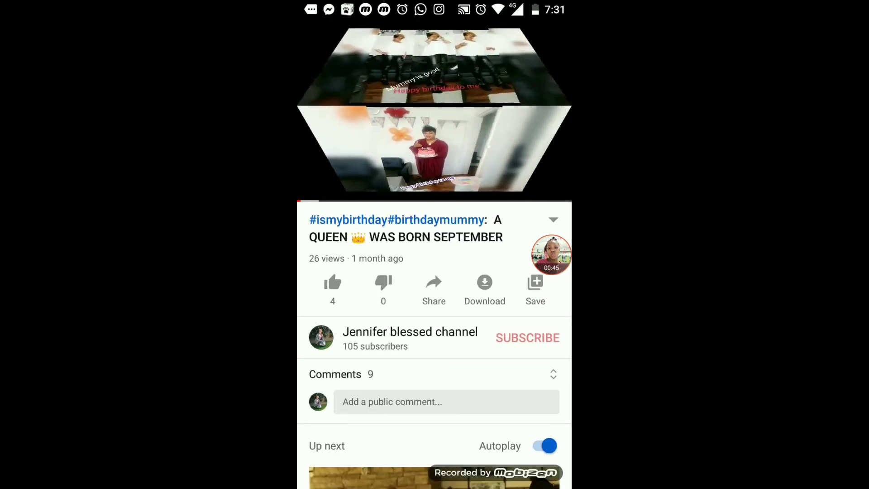
Step: Mute the birthday video's sound with the volume keys
{"action": "key", "text": "XF86AudioRaiseVolume"}
{"action": "key", "text": "XF86AudioLowerVolume"}
{"action": "key", "text": "XF86AudioLowerVolume"}
{"action": "key", "text": "XF86AudioLowerVolume"}
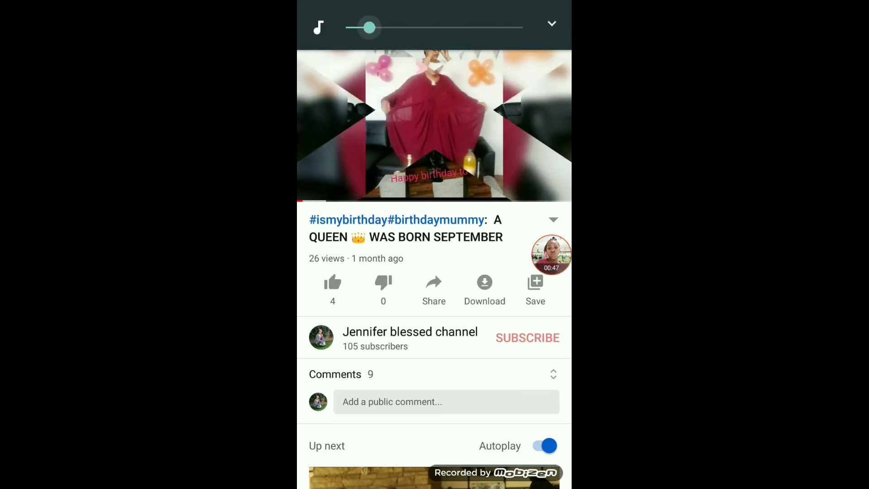
{"action": "key", "text": "XF86AudioLowerVolume"}
{"action": "key", "text": "XF86AudioLowerVolume"}
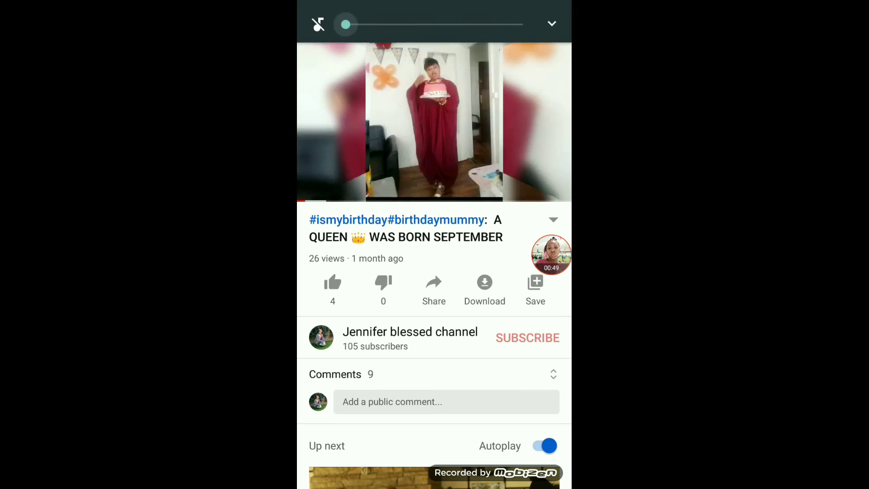
{"action": "scroll", "coordinate": [435, 344], "scroll_direction": "down", "scroll_amount": 2}
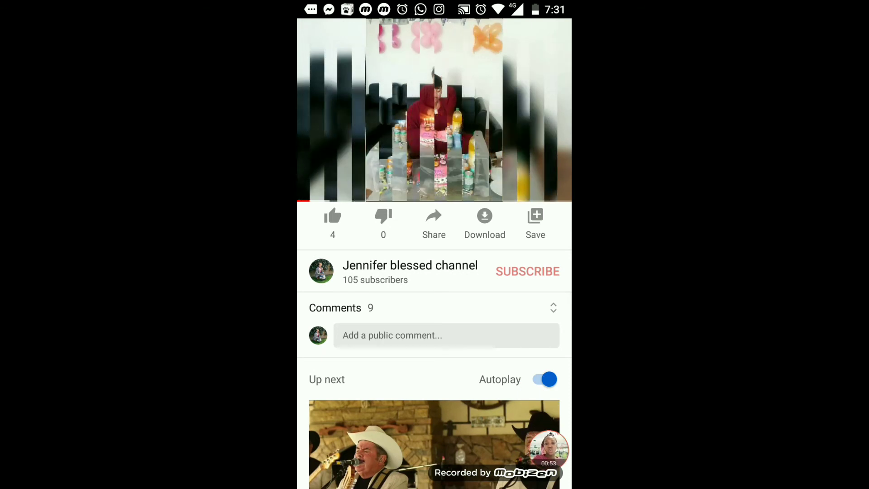
Step: Copy the birthday video's link from the expanded Share sheet
{"action": "left_click", "coordinate": [434, 224]}
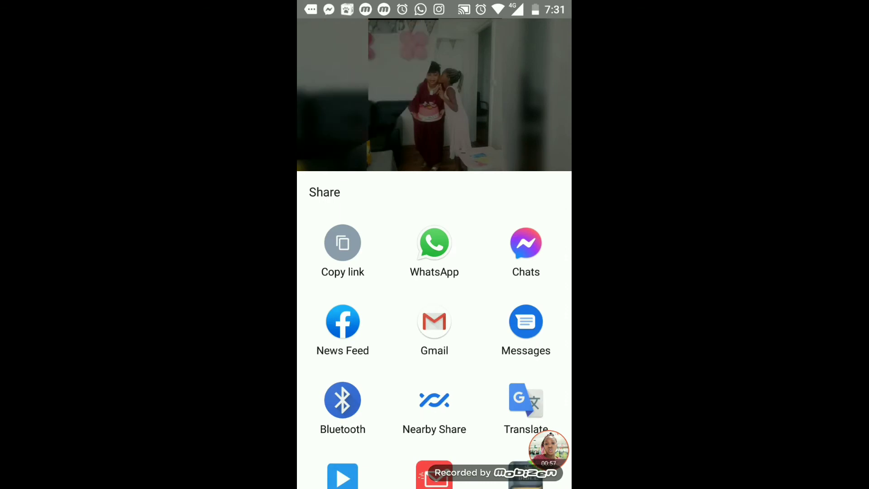
{"action": "left_click_drag", "start_coordinate": [435, 322], "coordinate": [435, 170]}
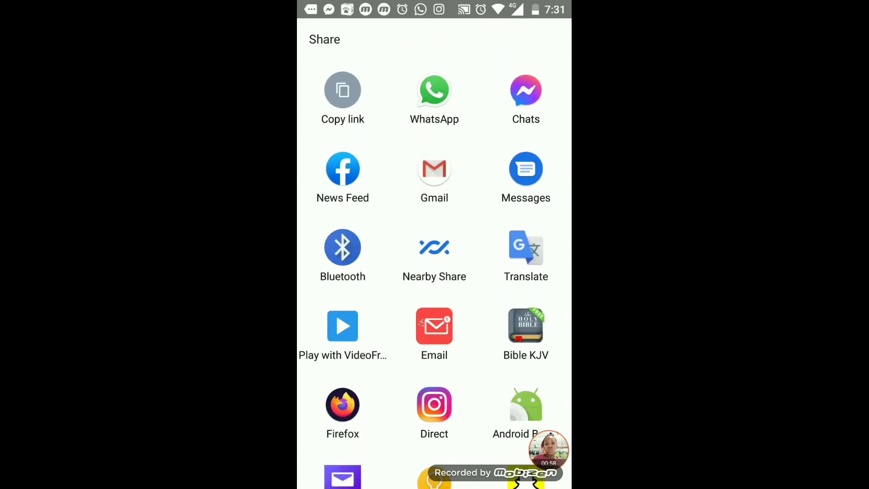
{"action": "left_click", "coordinate": [343, 89]}
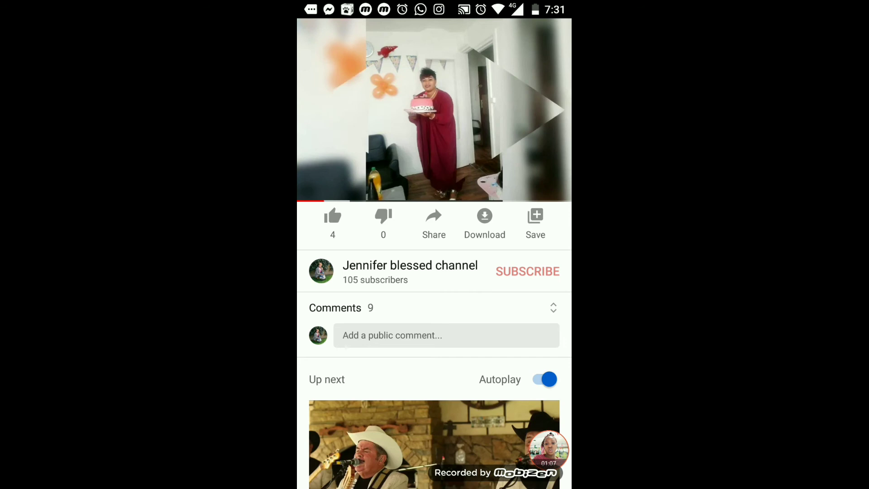
Step: Switch to the Google app and search for notube.com, fixing the mistyped text
{"action": "key", "text": "alt+Tab"}
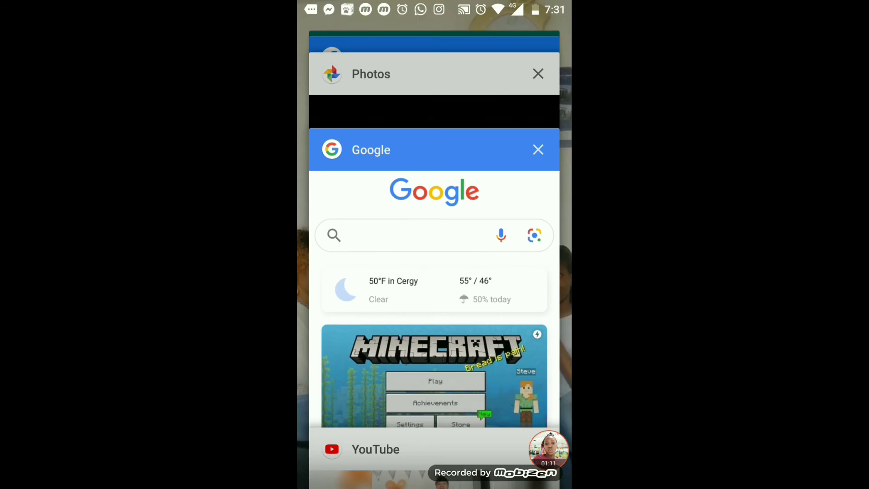
{"action": "key", "text": "Return"}
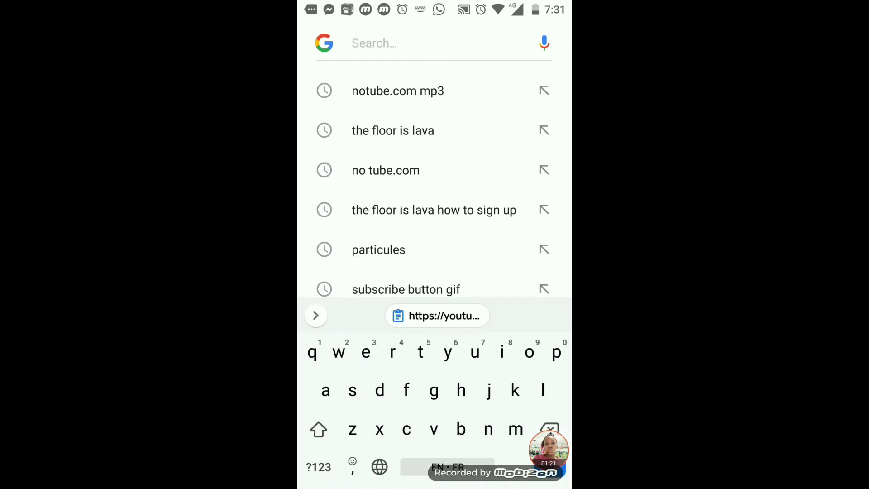
{"action": "type", "text": "no"}
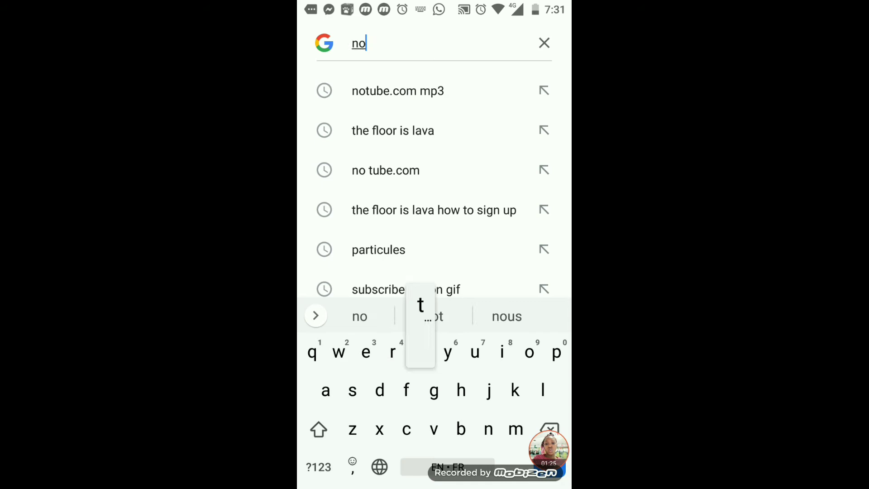
{"action": "type", "text": "tub"}
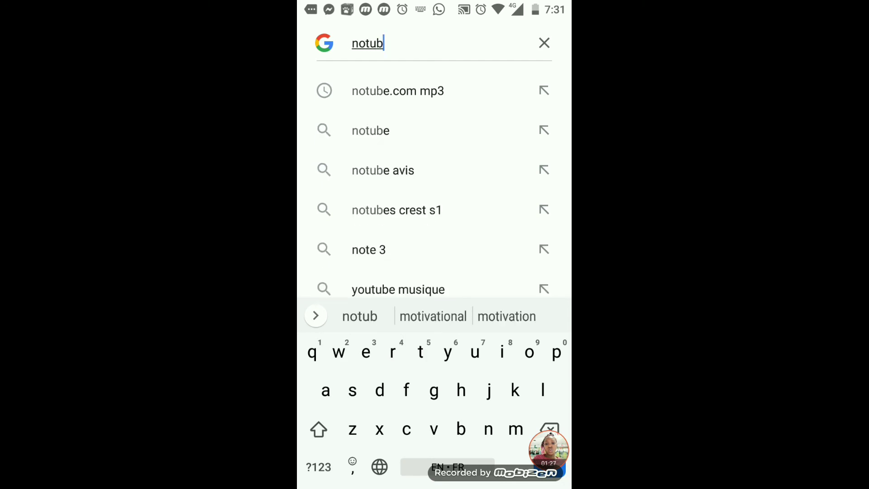
{"action": "type", "text": "e."}
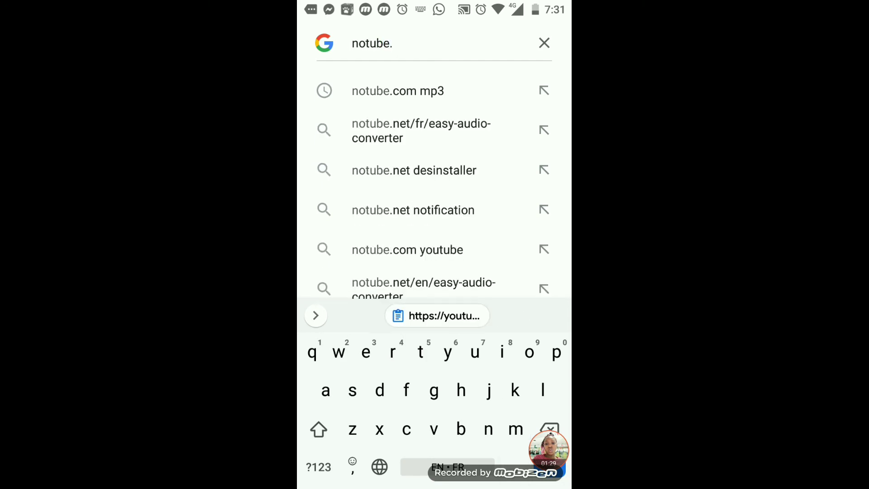
{"action": "type", "text": "o"}
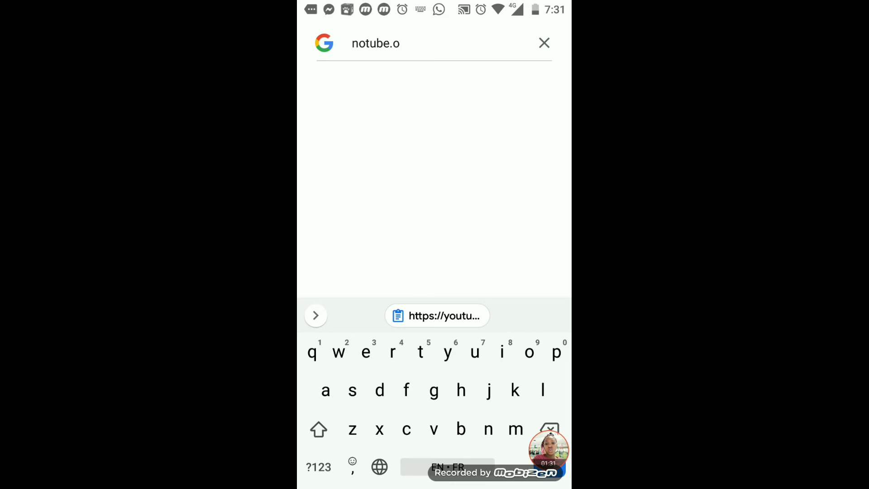
{"action": "type", "text": " no"}
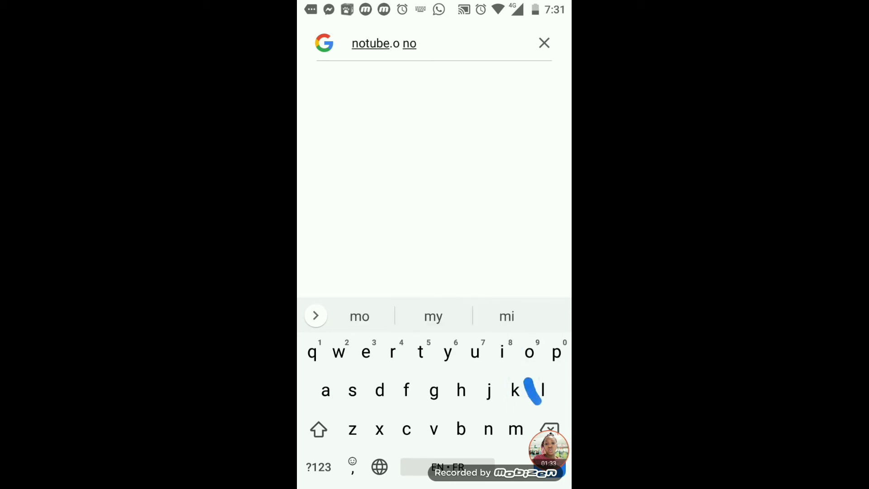
{"action": "type", "text": " lol"}
{"action": "key", "text": "BackSpace"}
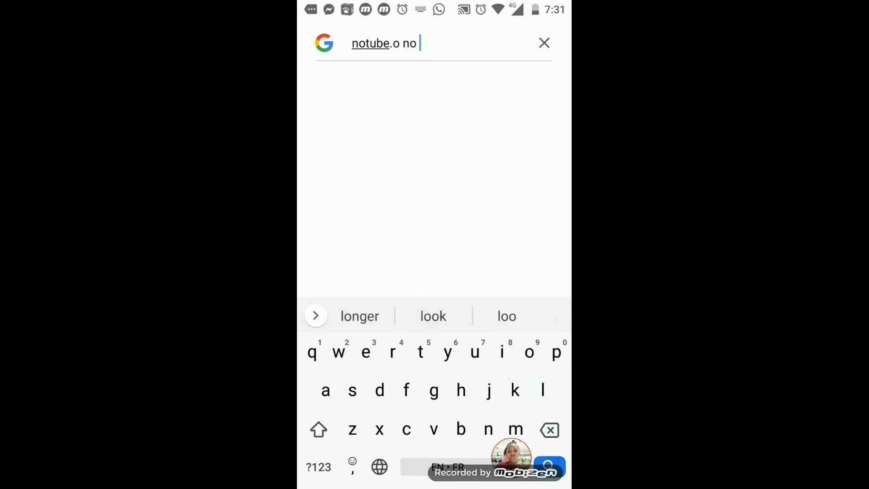
{"action": "key", "text": "BackSpace"}
{"action": "key", "text": "BackSpace"}
{"action": "key", "text": "BackSpace"}
{"action": "key", "text": "BackSpace"}
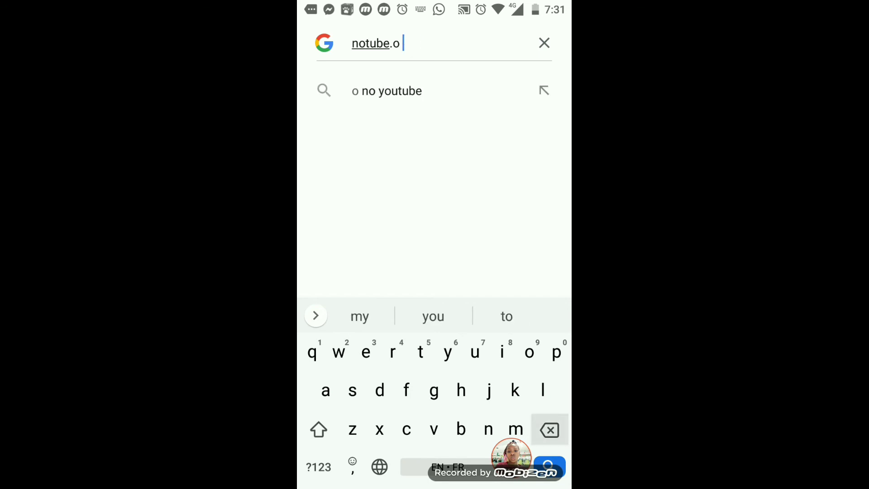
{"action": "key", "text": "BackSpace"}
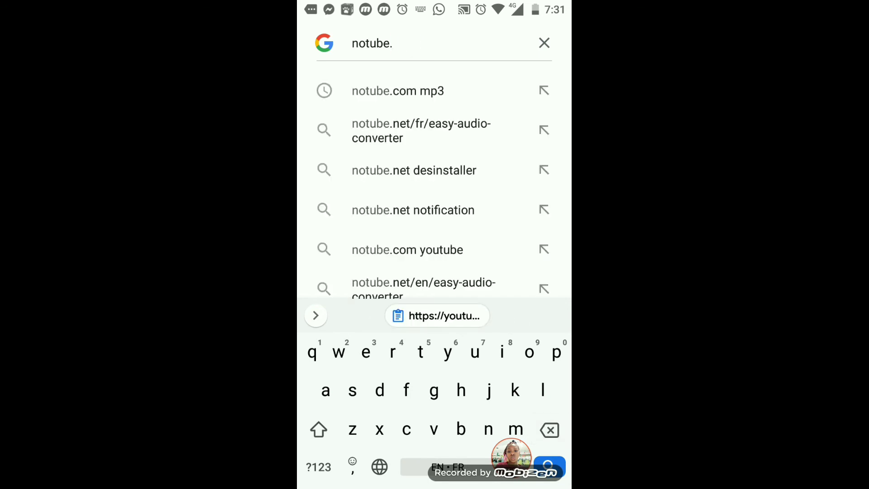
{"action": "type", "text": "co"}
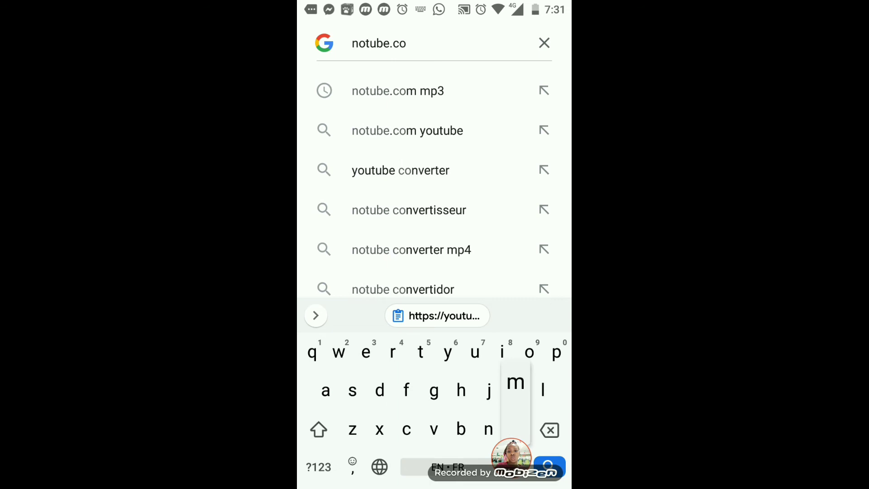
{"action": "type", "text": "m mp3"}
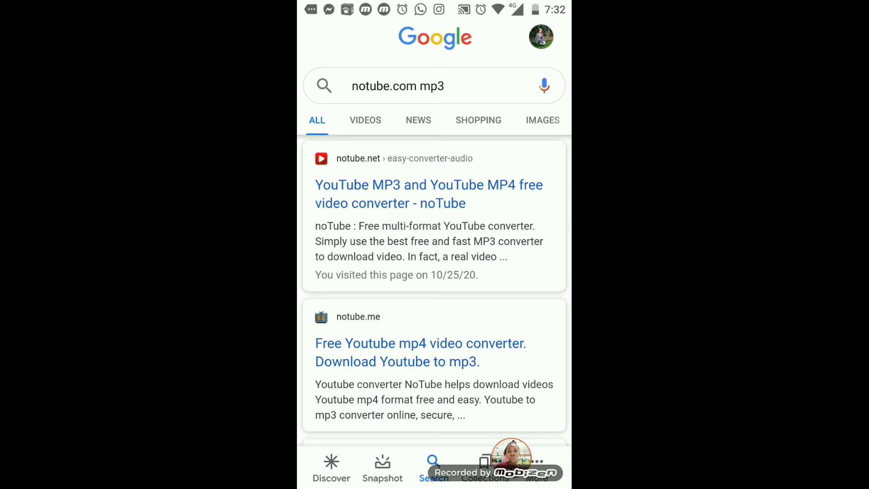
Step: Open the noTube converter and paste the copied birthday video link into its Url field
{"action": "left_click", "coordinate": [429, 190]}
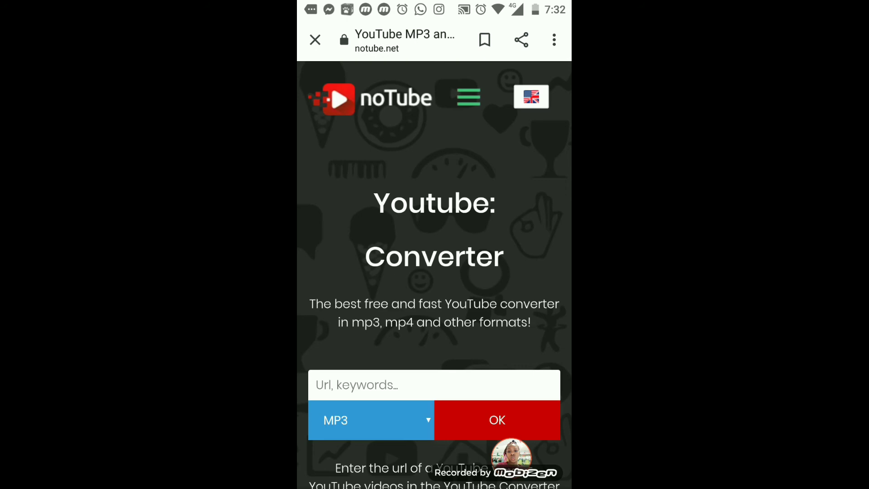
{"action": "scroll", "coordinate": [435, 271], "scroll_direction": "down", "scroll_amount": 3}
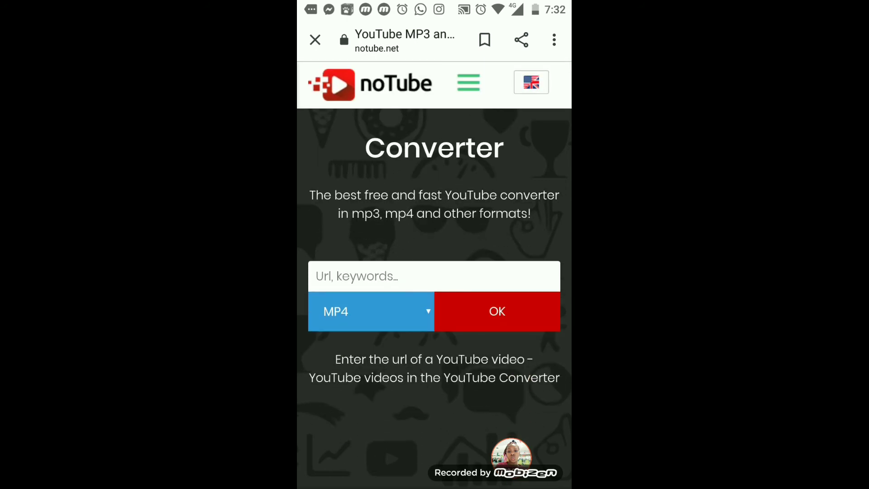
{"action": "scroll", "coordinate": [434, 254], "scroll_direction": "down", "scroll_amount": 1}
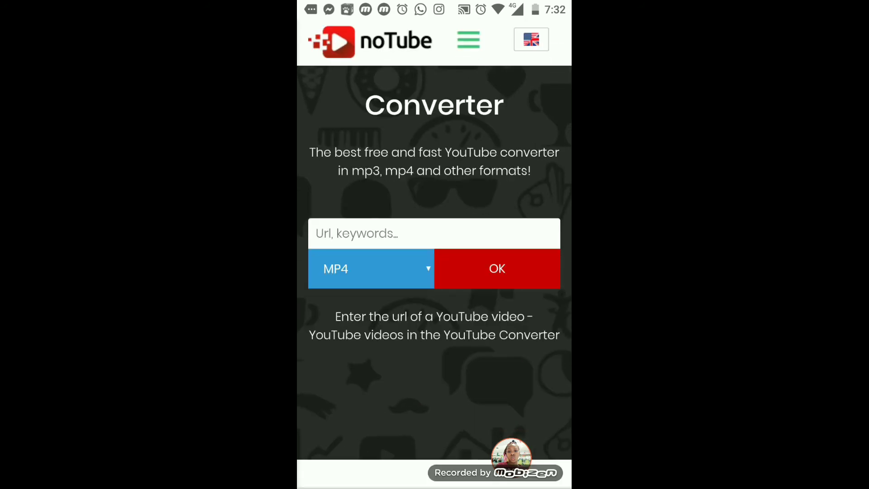
{"action": "left_click", "coordinate": [358, 233]}
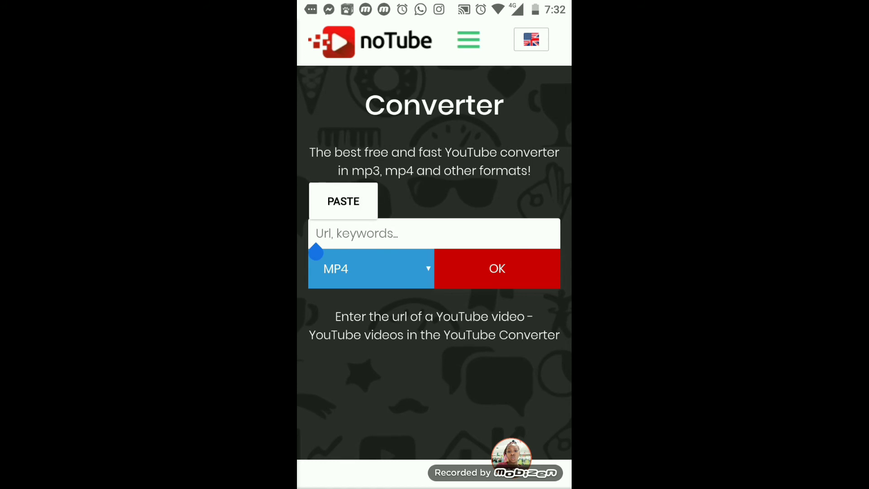
{"action": "left_click", "coordinate": [343, 201]}
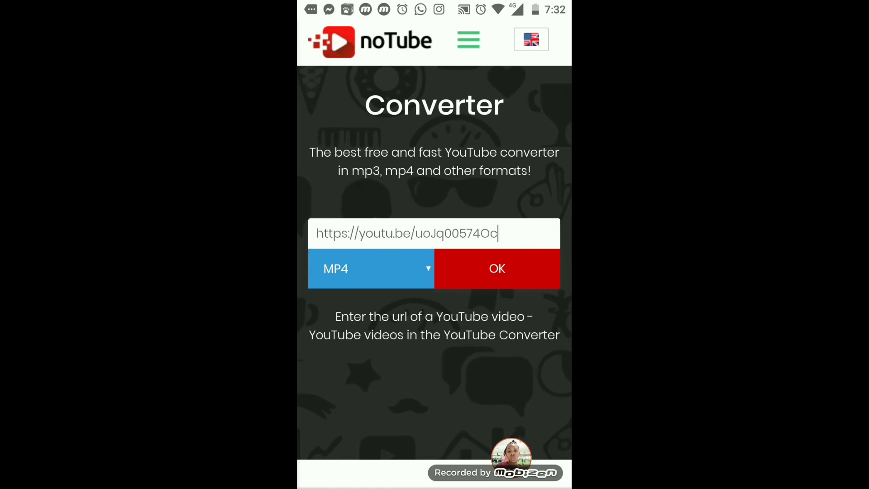
Step: Confirm with OK to start converting the birthday video to MP4
{"action": "left_click", "coordinate": [497, 268]}
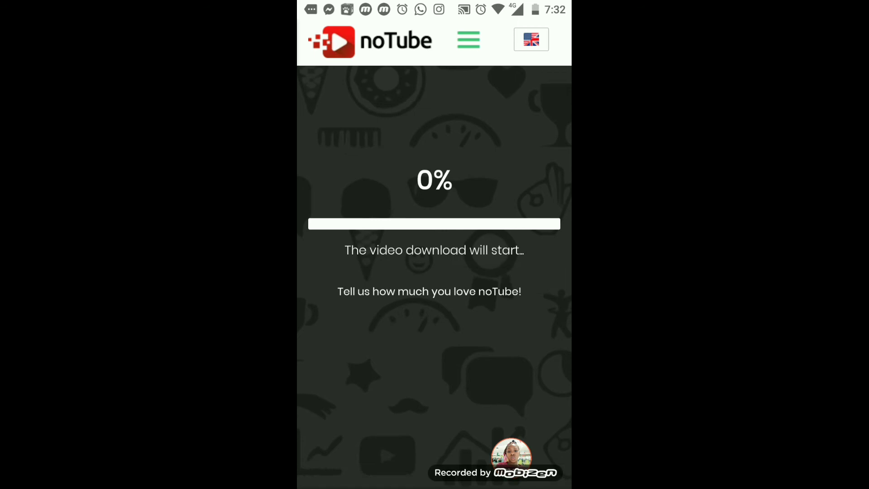